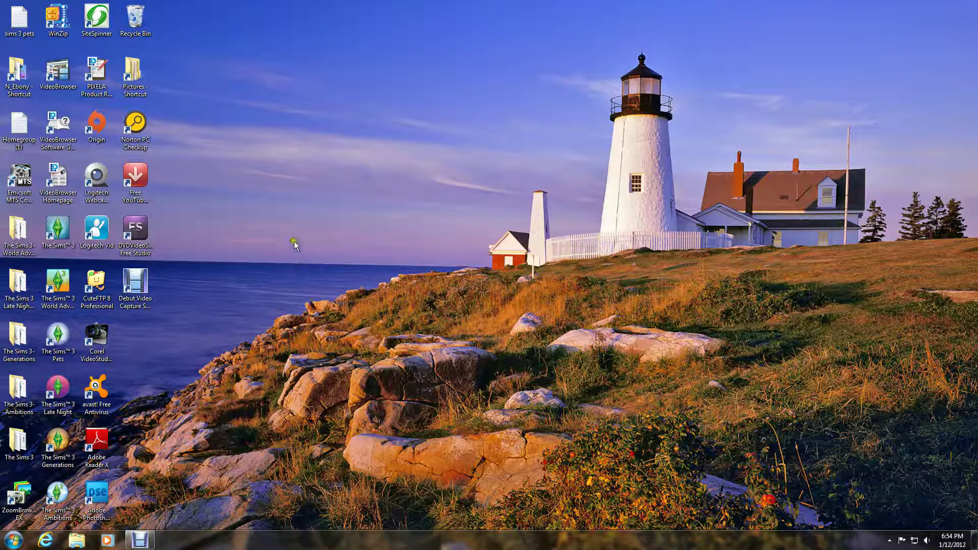
# Launch Corel VideoStudio Pro X3 from its desktop shortcut
pyautogui.click(106, 334)
# Dismiss the welcome and update messages and enter Advanced Edit mode
pyautogui.click(634, 142)
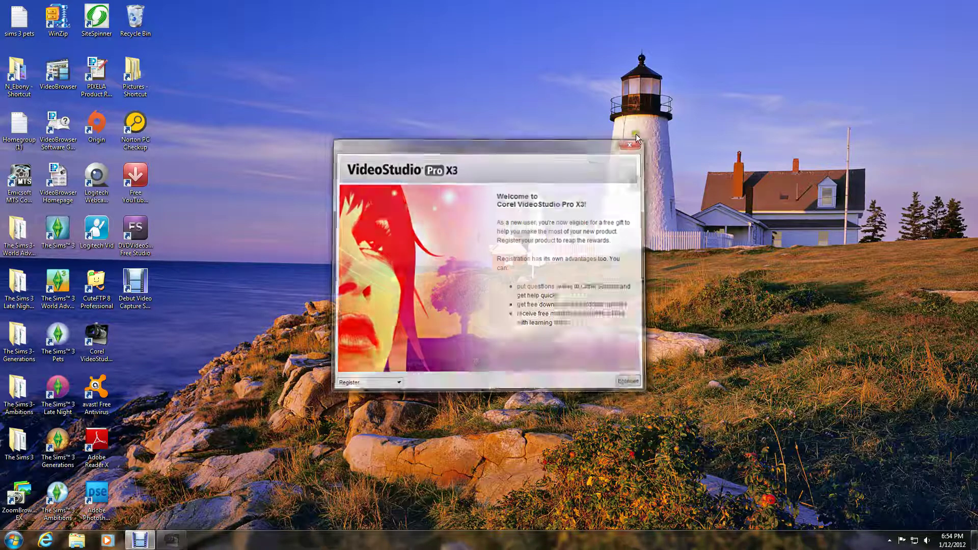
pyautogui.click(595, 215)
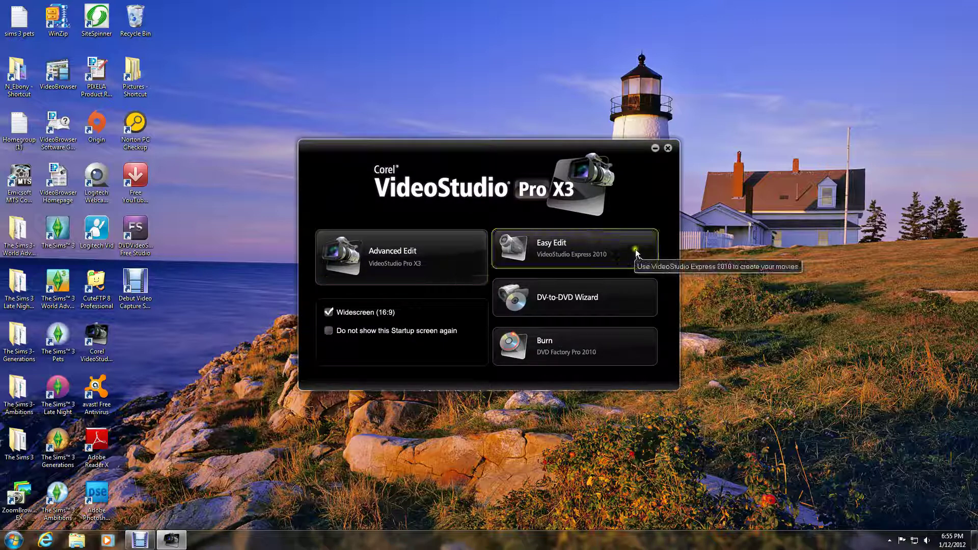
pyautogui.click(370, 279)
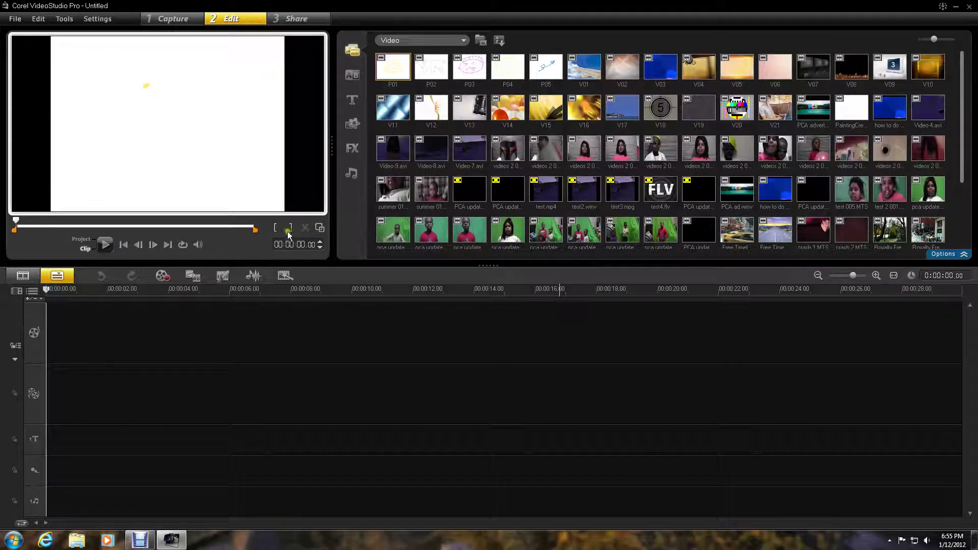
# Place 'pca updates 2 015.MTS' on Overlay Track #1 and fit it to screen
pyautogui.click(480, 232)
pyautogui.scroll(-1, 480, 231)
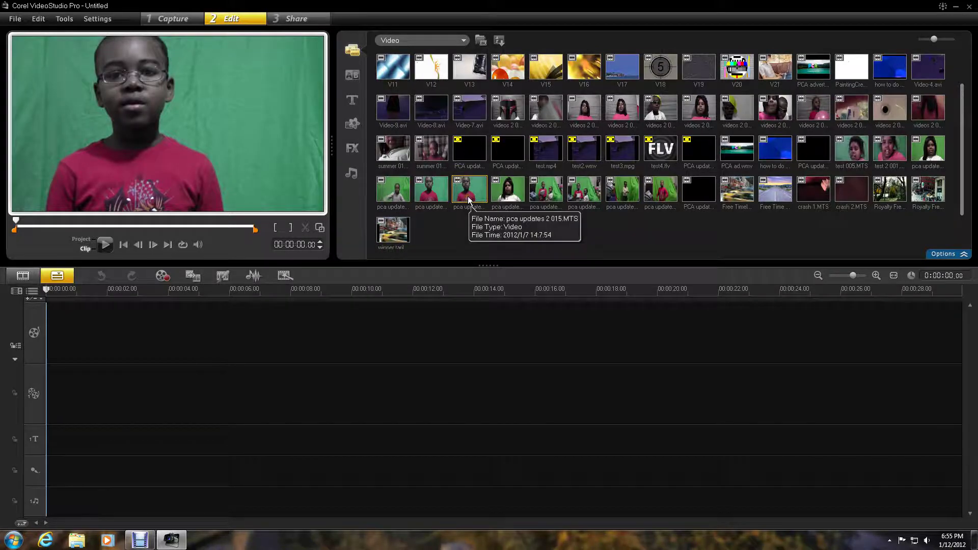
pyautogui.moveTo(470, 200)
pyautogui.mouseDown()
pyautogui.moveTo(116, 388)
pyautogui.moveTo(49, 386)
pyautogui.moveTo(86, 381)
pyautogui.mouseUp()
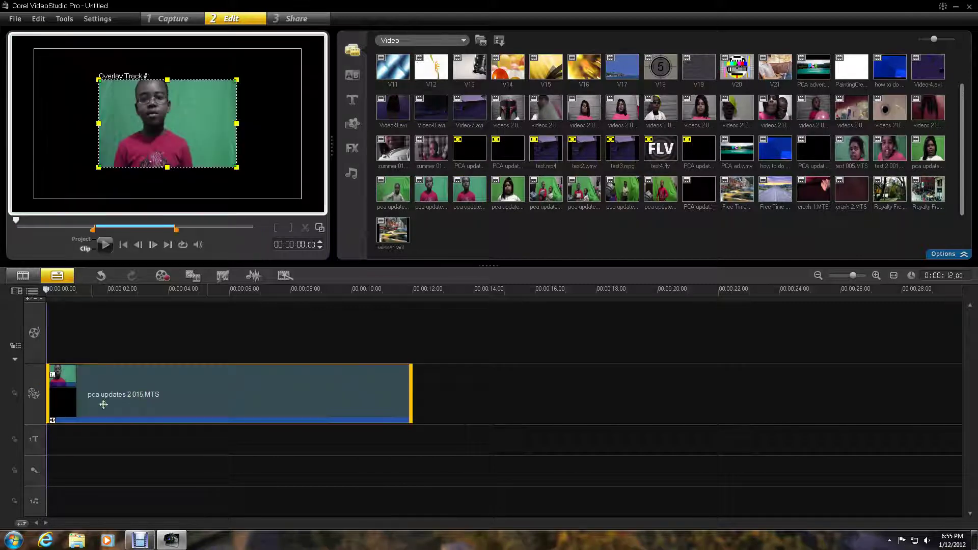
pyautogui.rightClick(189, 111)
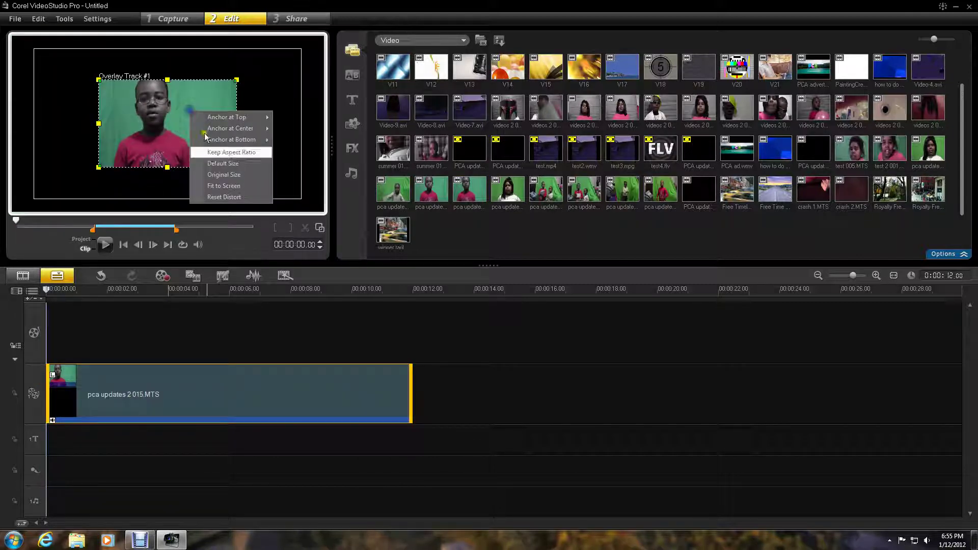
pyautogui.click(227, 191)
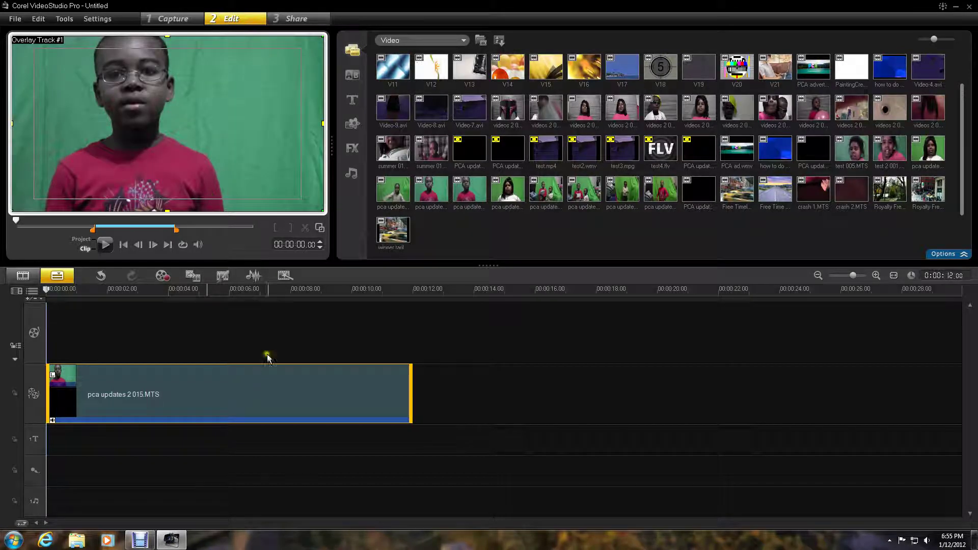
# Apply chroma key to the overlay clip at similarity 100, sampling the green backdrop
pyautogui.click(277, 384)
pyautogui.doubleClick(348, 386)
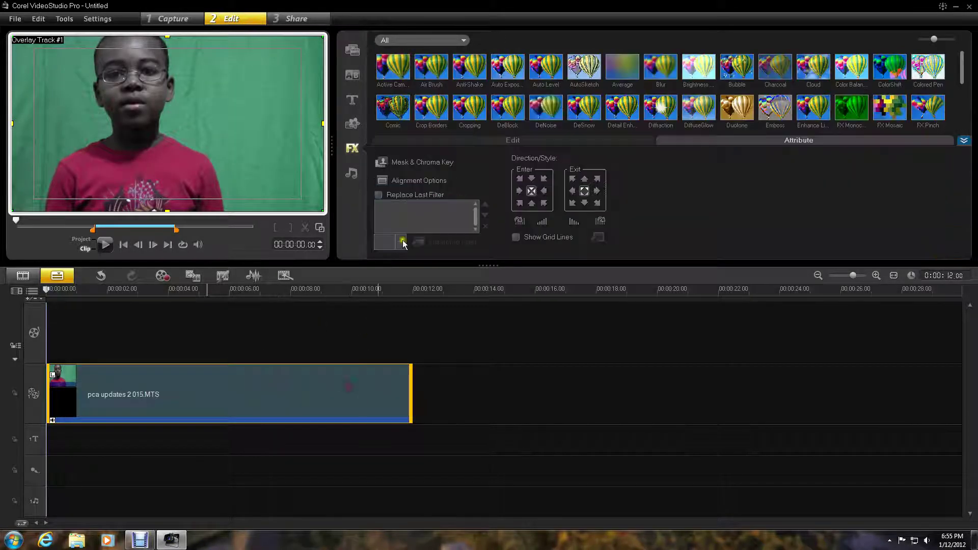
pyautogui.click(412, 163)
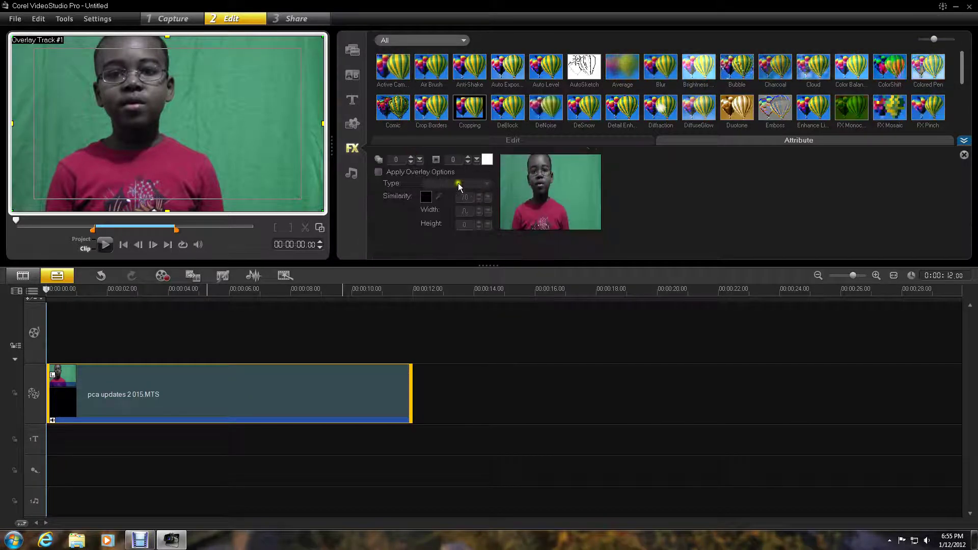
pyautogui.click(379, 173)
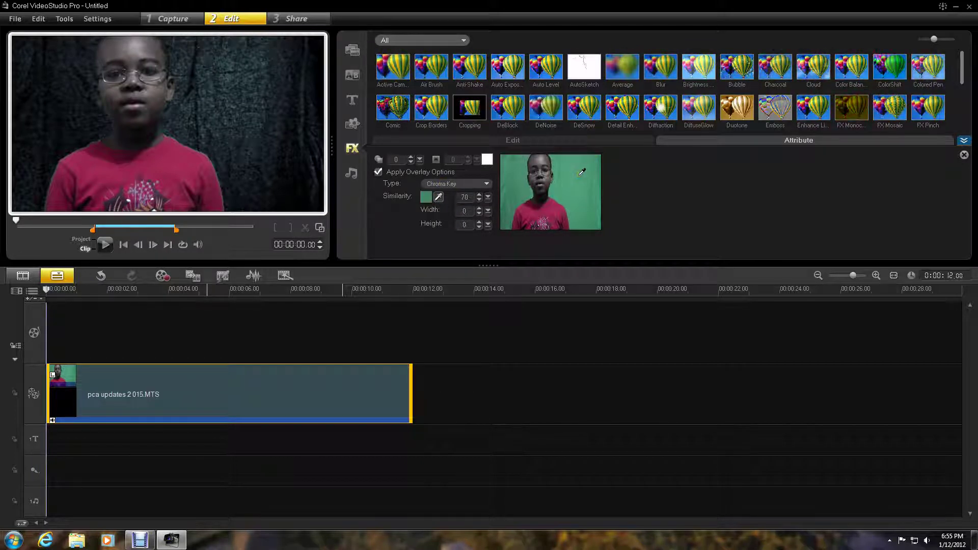
pyautogui.write('100')
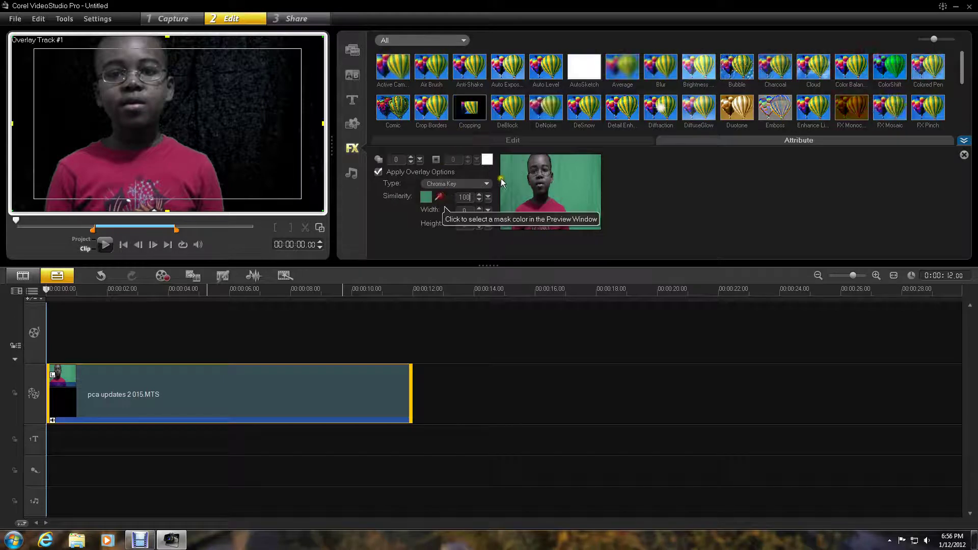
pyautogui.click(439, 197)
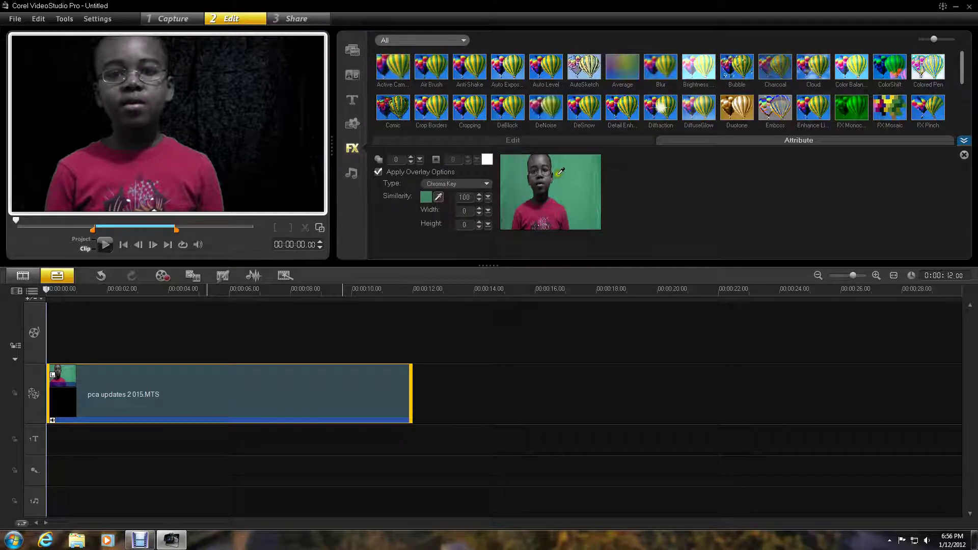
pyautogui.click(582, 170)
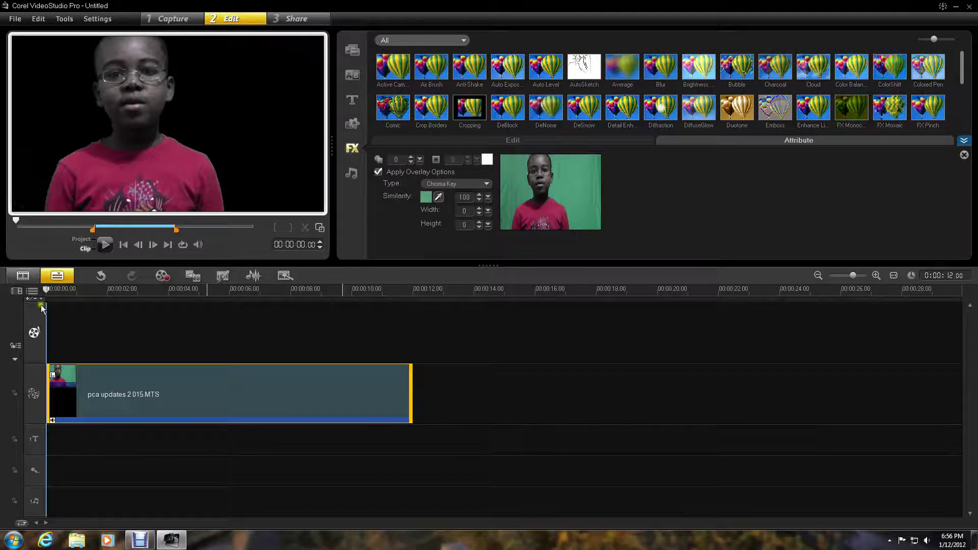
# Scrub the keyed clip, close its attribute options and return playback to the start
pyautogui.moveTo(47, 292); pyautogui.dragTo(278, 294)
pyautogui.click(62, 306)
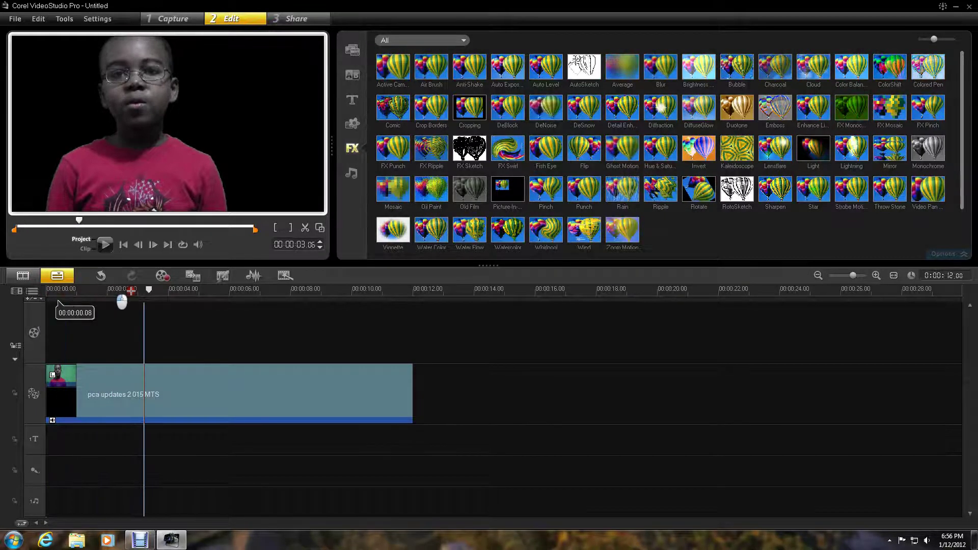
pyautogui.press('Home')
# Preview a few Media library videos, then switch the library to Photo
pyautogui.click(354, 49)
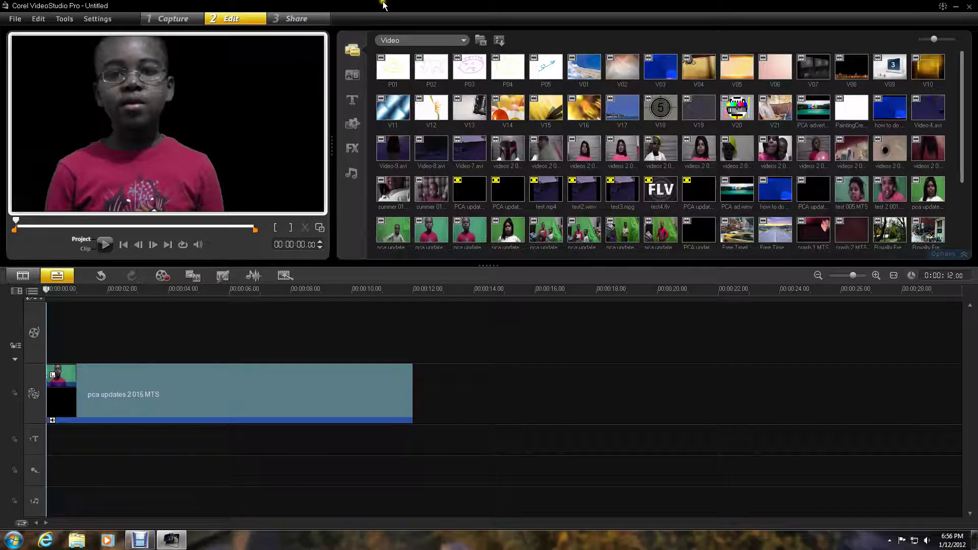
pyautogui.click(621, 110)
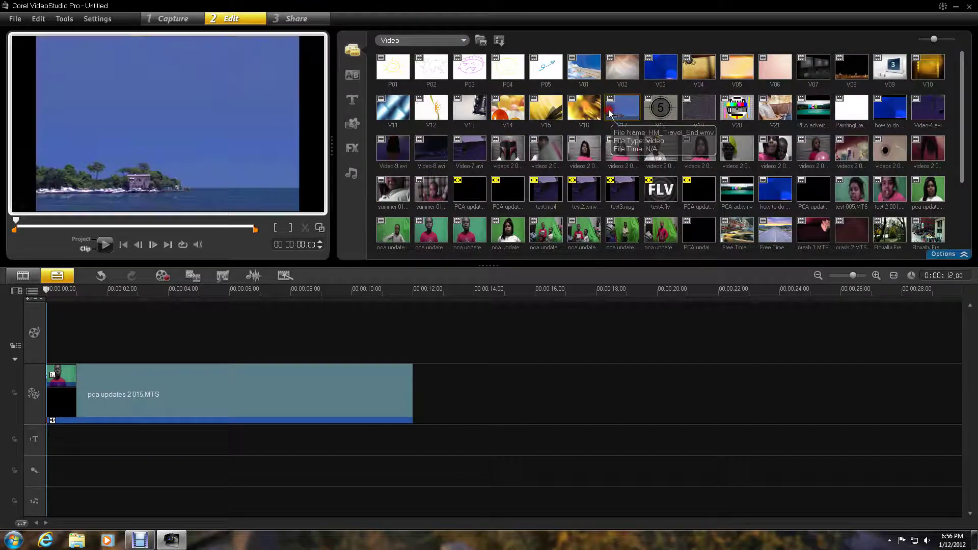
pyautogui.click(585, 111)
pyautogui.click(585, 68)
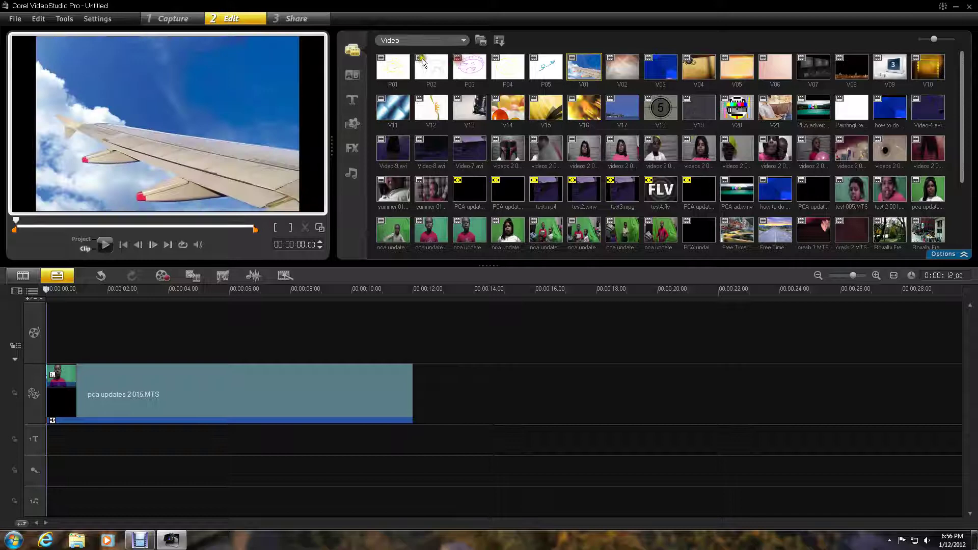
pyautogui.click(458, 44)
pyautogui.click(398, 66)
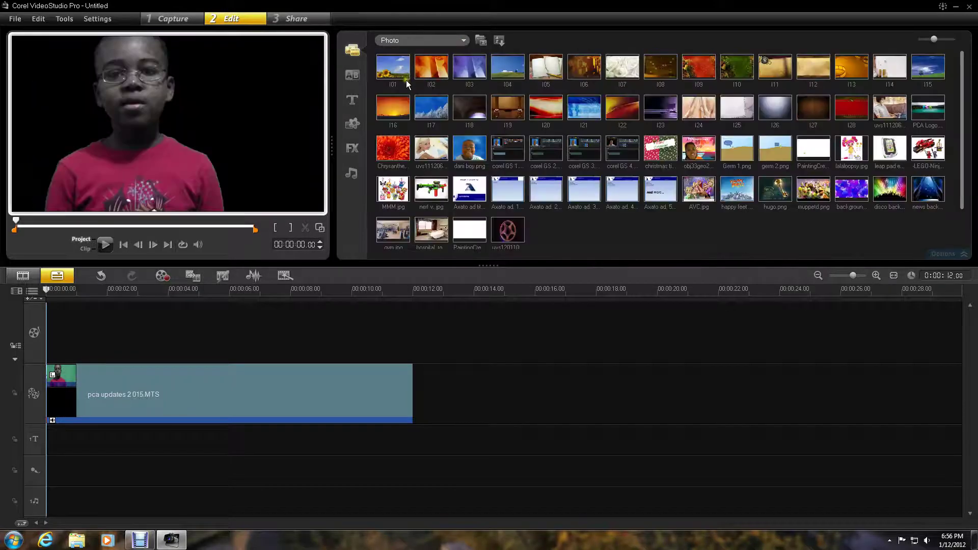
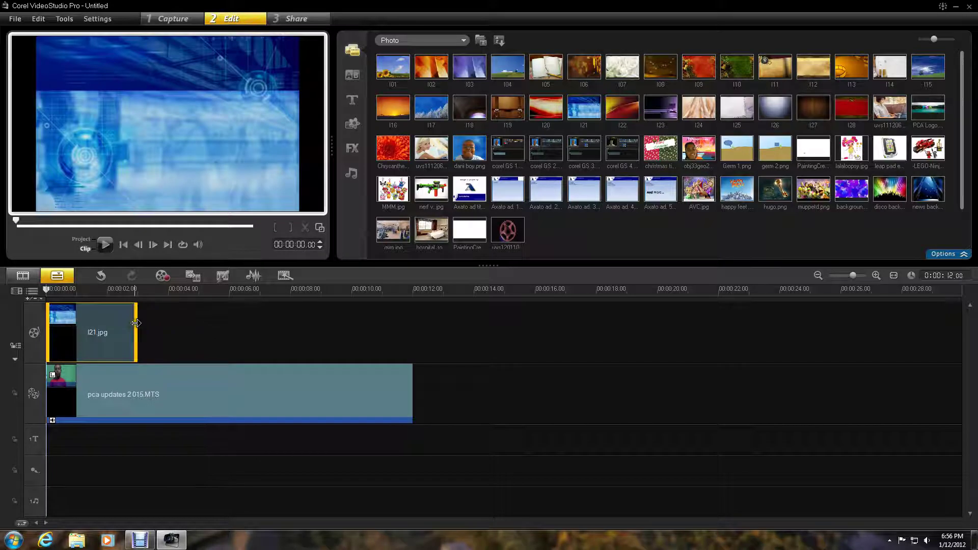
# Switch the library to Video clips and test-place island clip V17 after I21.jpg
pyautogui.click(466, 40)
pyautogui.click(420, 80)
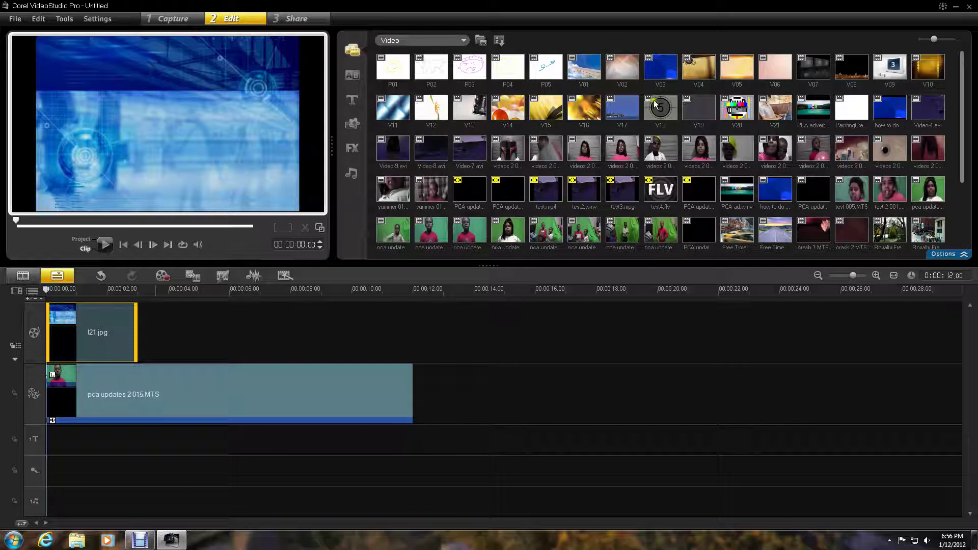
pyautogui.click(623, 111)
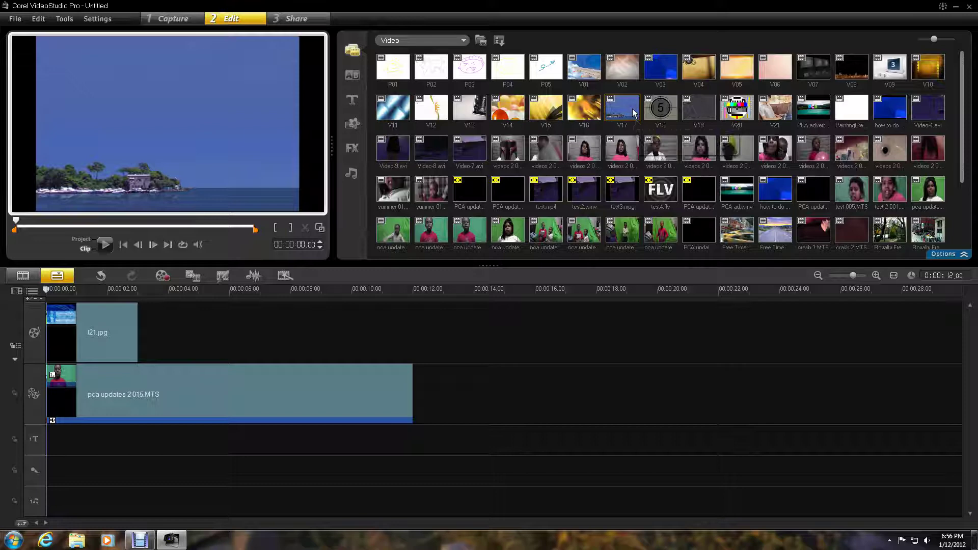
pyautogui.moveTo(632, 112); pyautogui.dragTo(344, 321)
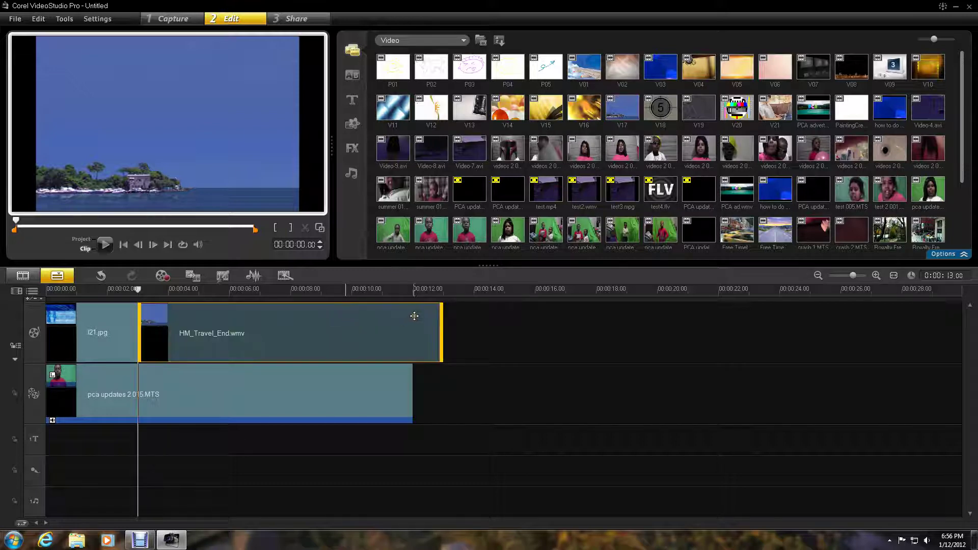
# Delete the test travel clip and mute the green-screen overlay clip
pyautogui.moveTo(431, 320); pyautogui.dragTo(419, 346)
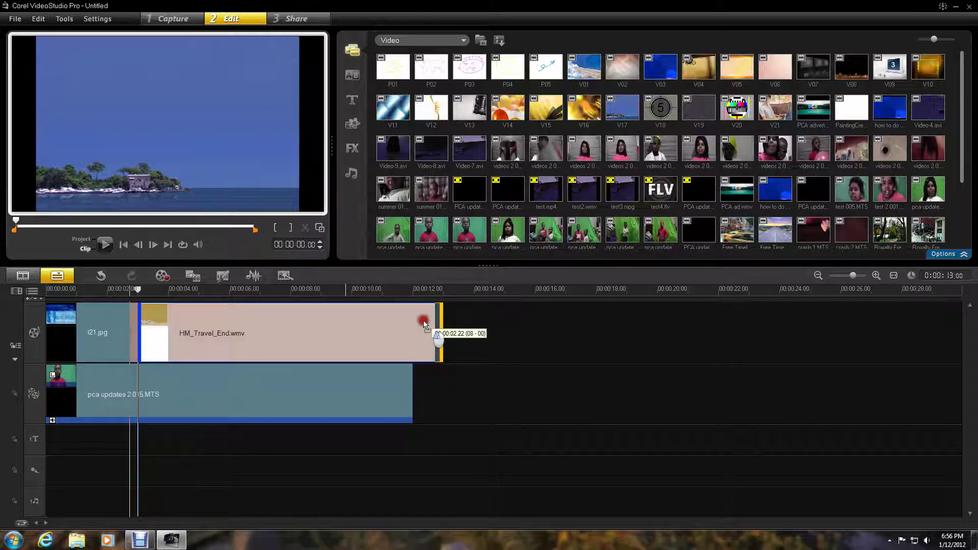
pyautogui.moveTo(441, 333)
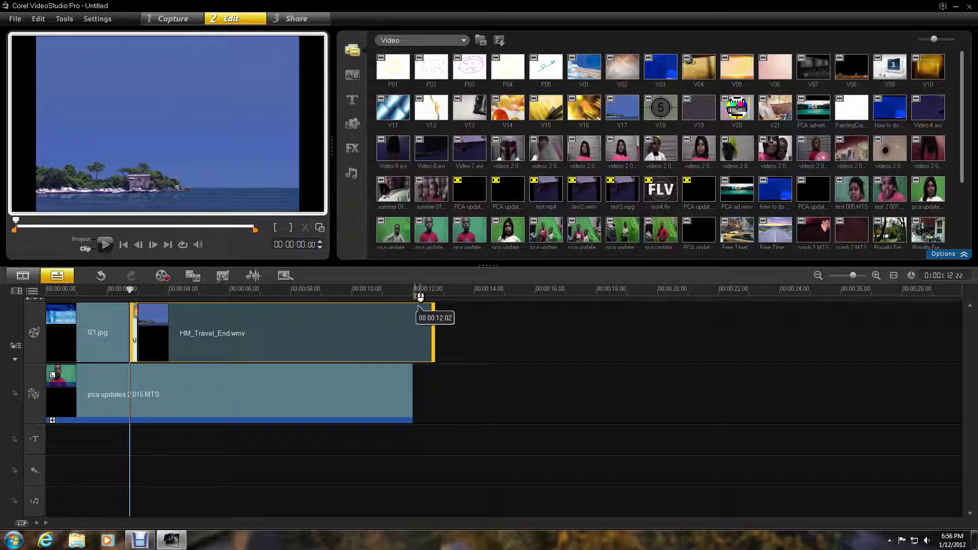
pyautogui.press('Delete')
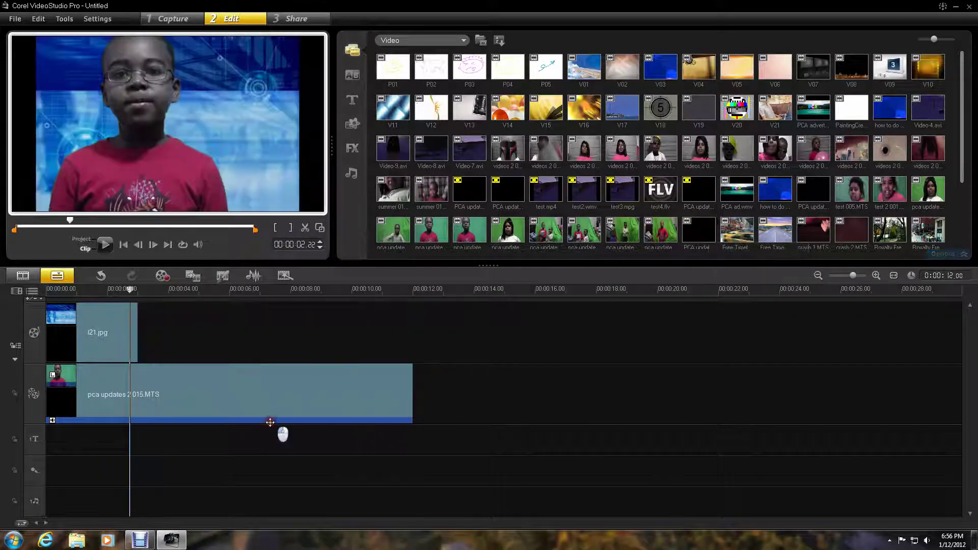
pyautogui.rightClick(271, 419)
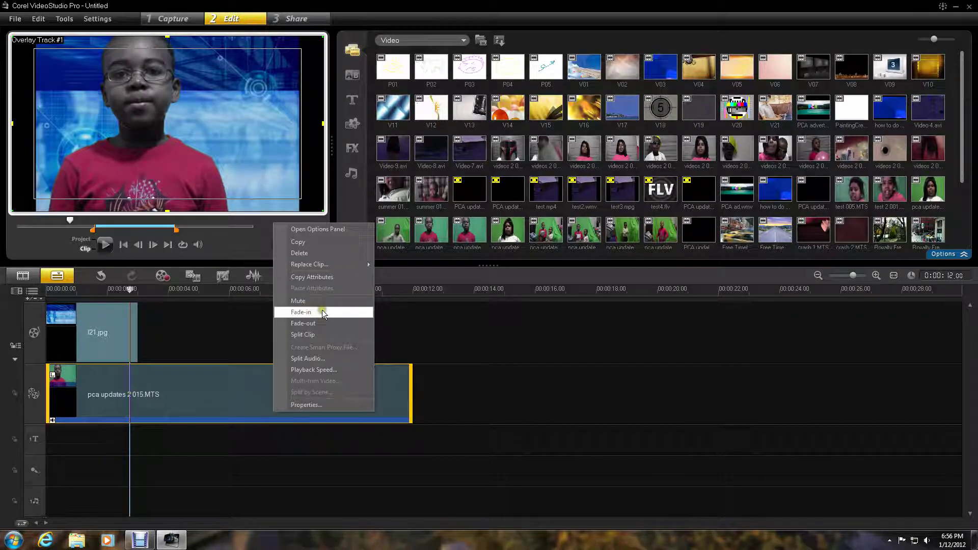
pyautogui.click(322, 303)
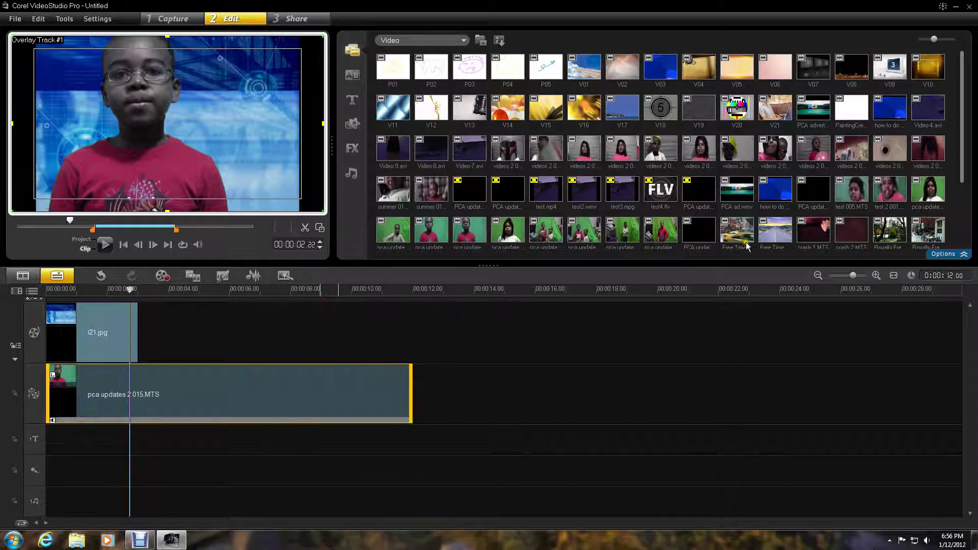
# Place the Times Square timelapse after I21.jpg and play the composited project from the start
pyautogui.click(735, 232)
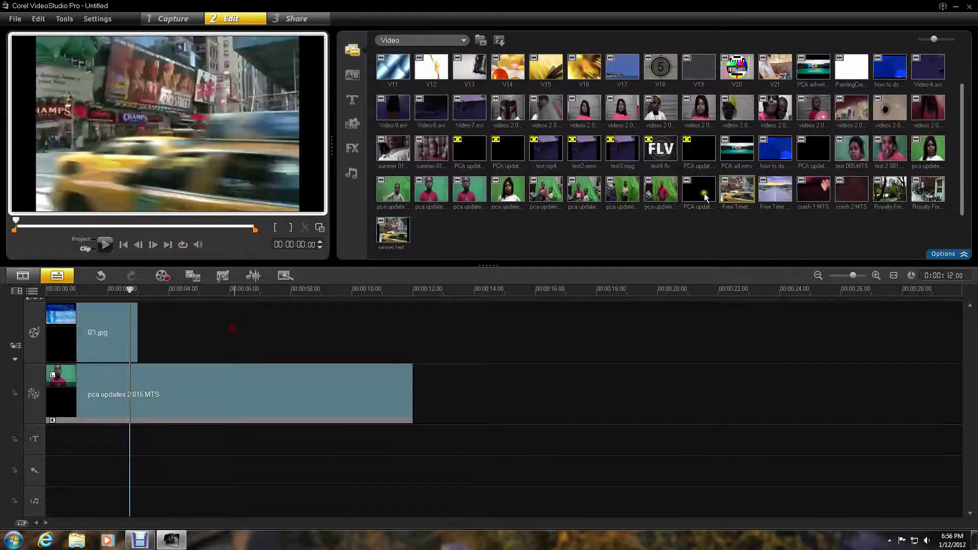
pyautogui.moveTo(734, 197)
pyautogui.mouseDown()
pyautogui.moveTo(428, 332)
pyautogui.moveTo(411, 329)
pyautogui.mouseUp()
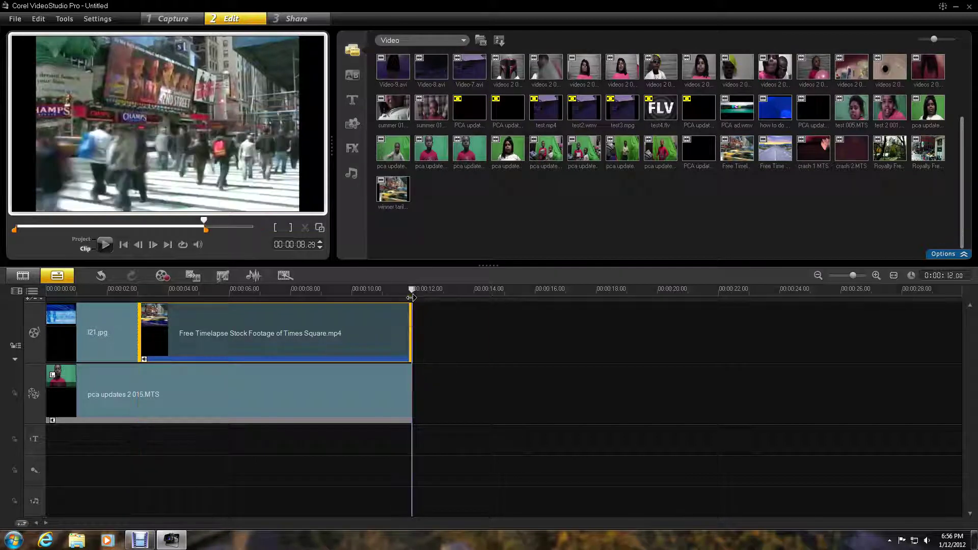
pyautogui.press('Home')
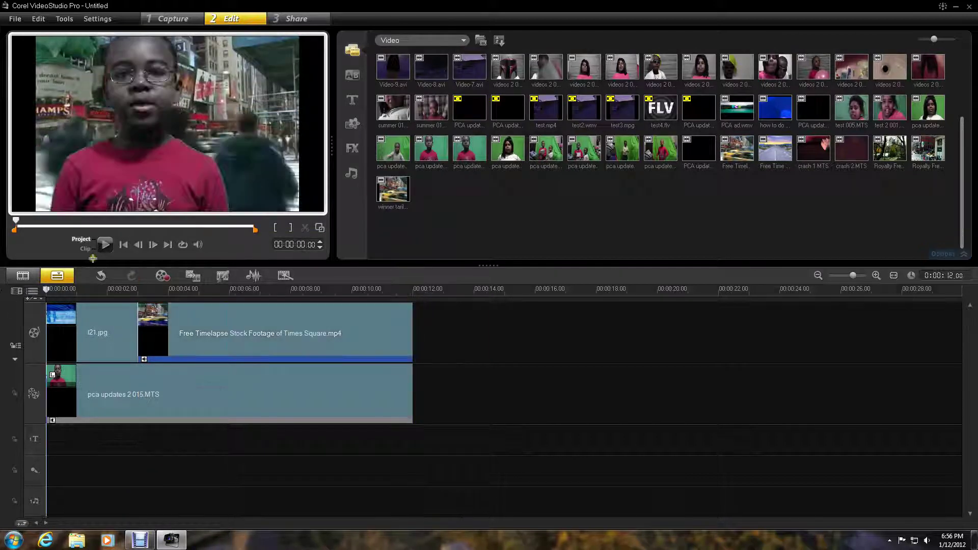
pyautogui.click(108, 247)
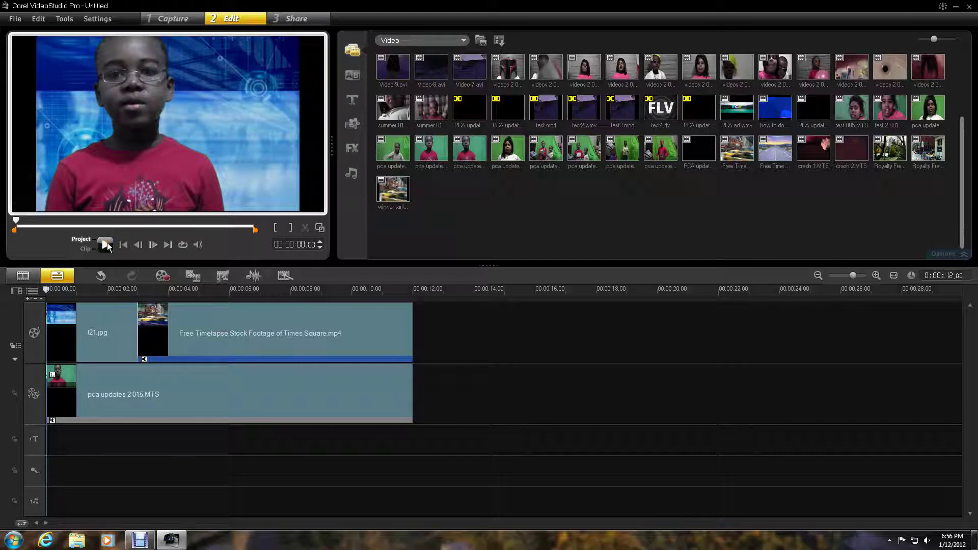
pyautogui.click(107, 244)
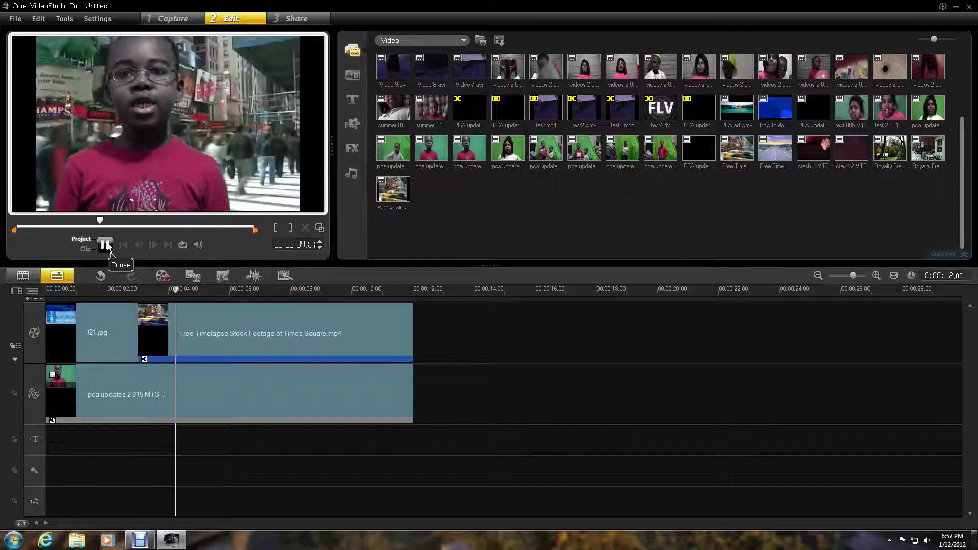
# Mute the Times Square timelapse clip and return the playhead to the project start
pyautogui.rightClick(257, 334)
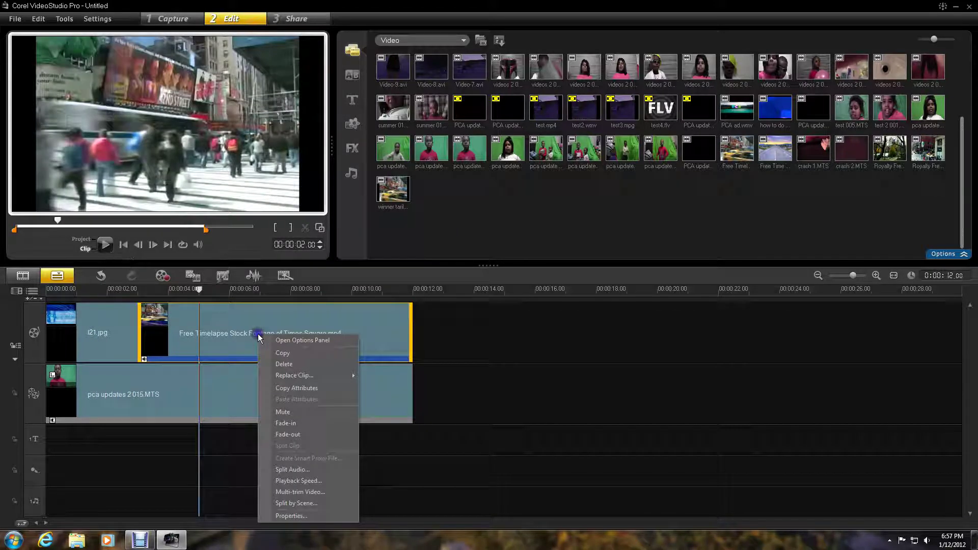
pyautogui.click(328, 412)
pyautogui.click(202, 289)
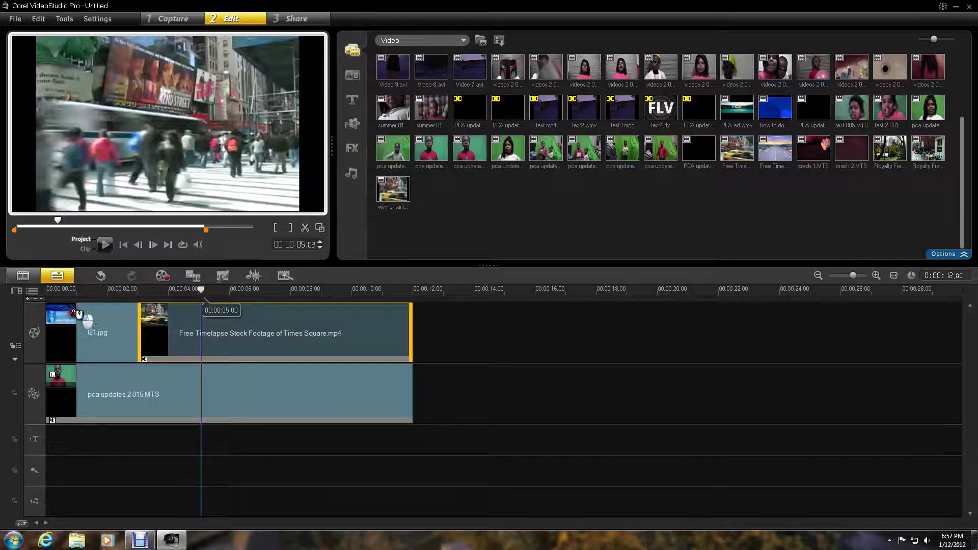
pyautogui.press('Home')
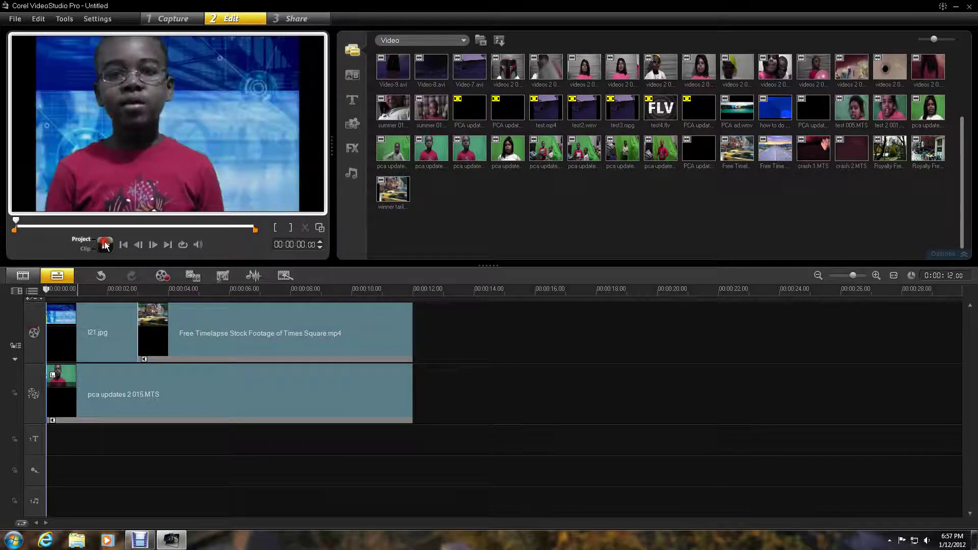
pyautogui.click(105, 244)
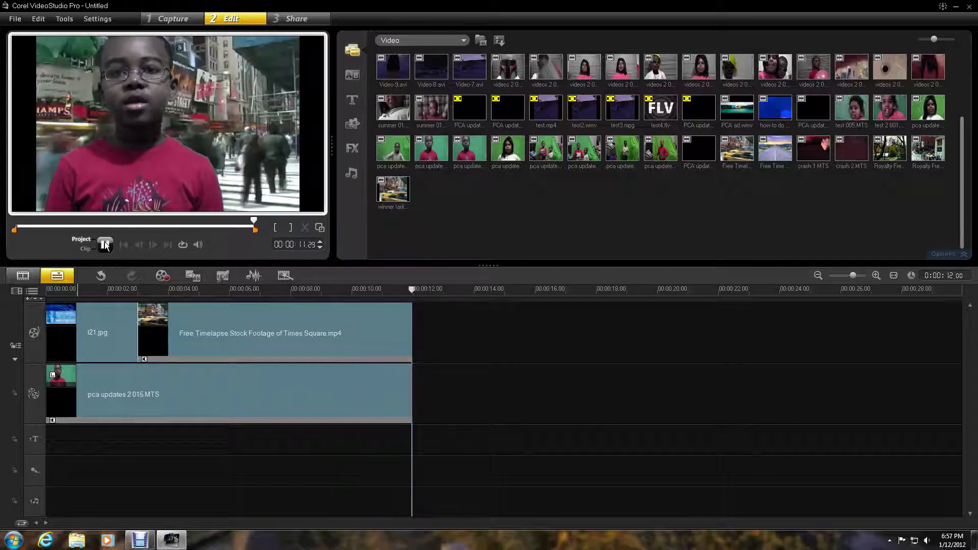
pyautogui.click(104, 245)
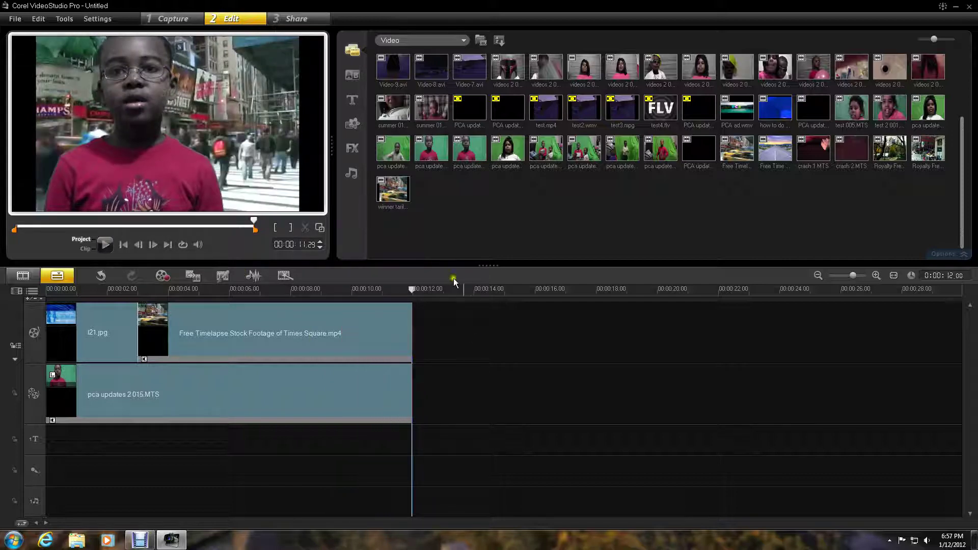
pyautogui.moveTo(455, 287); pyautogui.dragTo(168, 501)
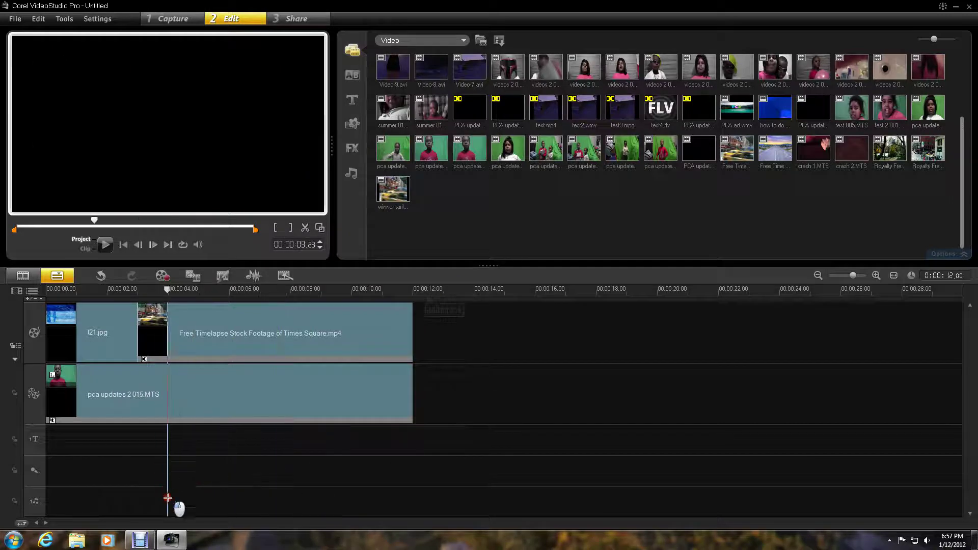